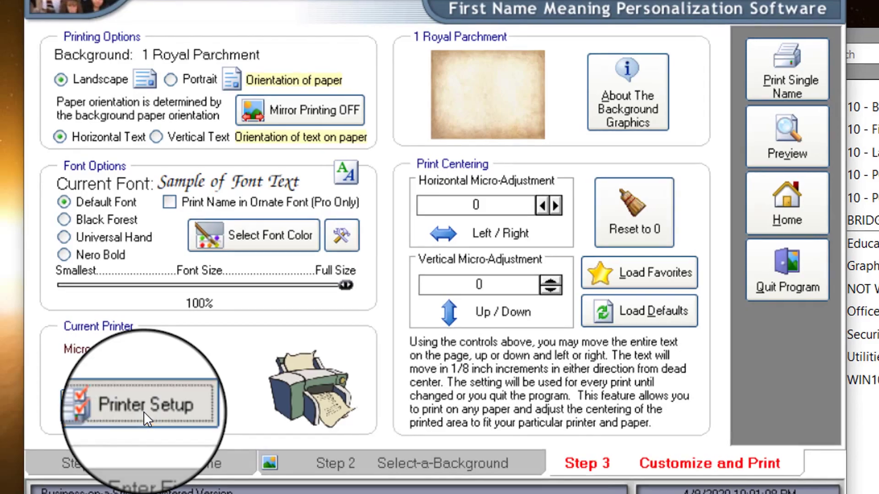
# - Choose EPSON Artisan 1430 as the printer in Printer Setup
pyautogui.click(143, 410)
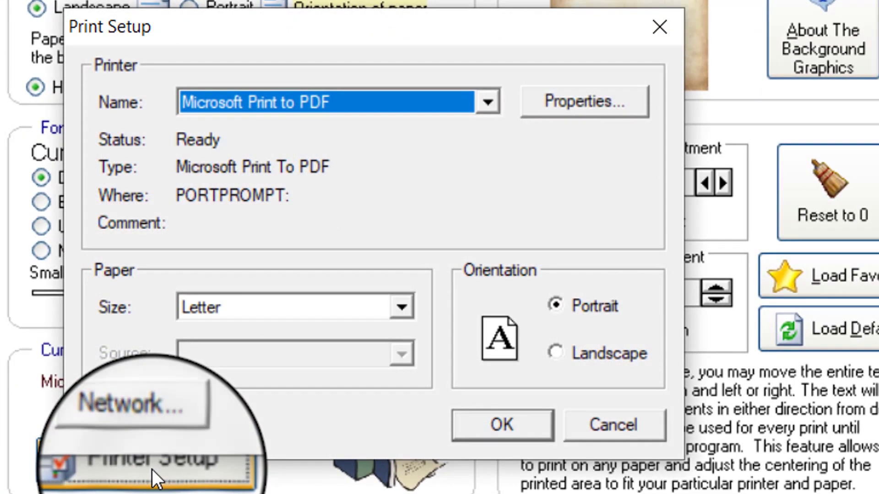
pyautogui.click(487, 102)
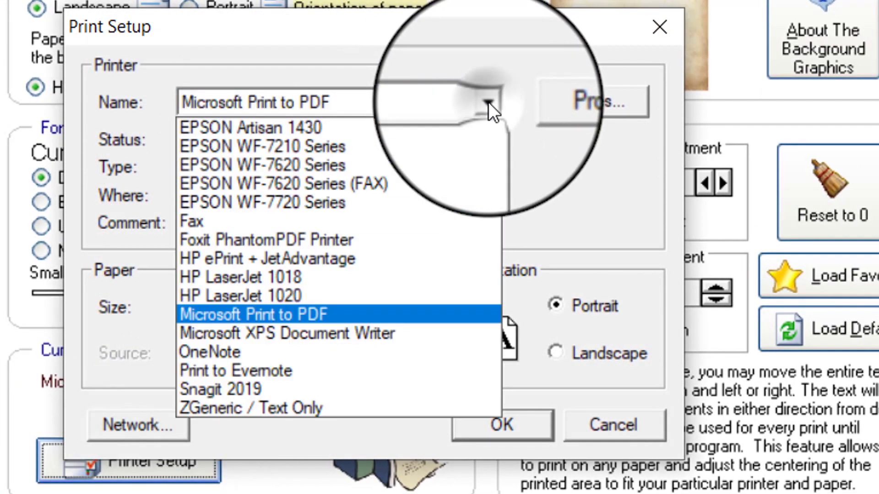
pyautogui.click(337, 129)
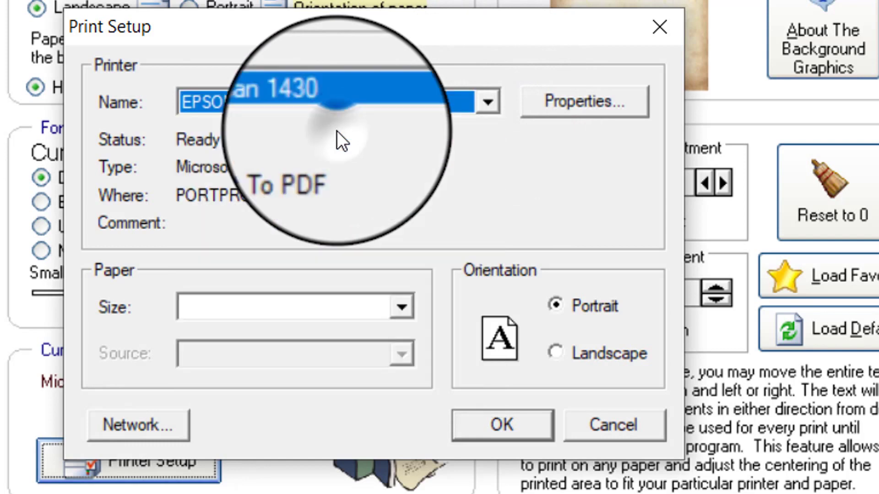
pyautogui.click(499, 428)
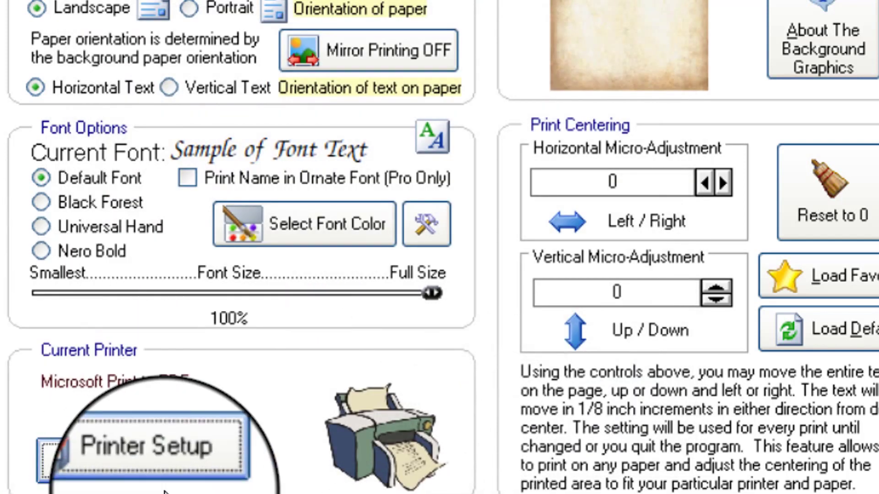
# - Switch the selected printer to EPSON WF-7620 Series instead
pyautogui.click(153, 452)
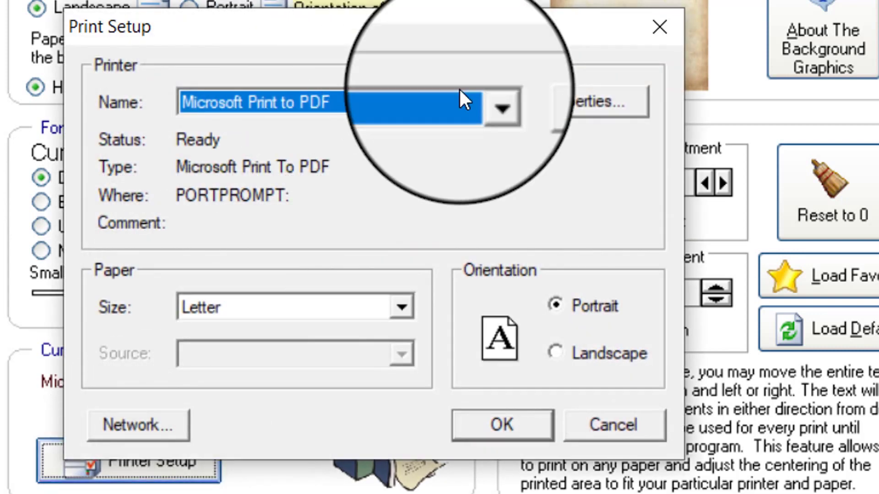
pyautogui.click(486, 100)
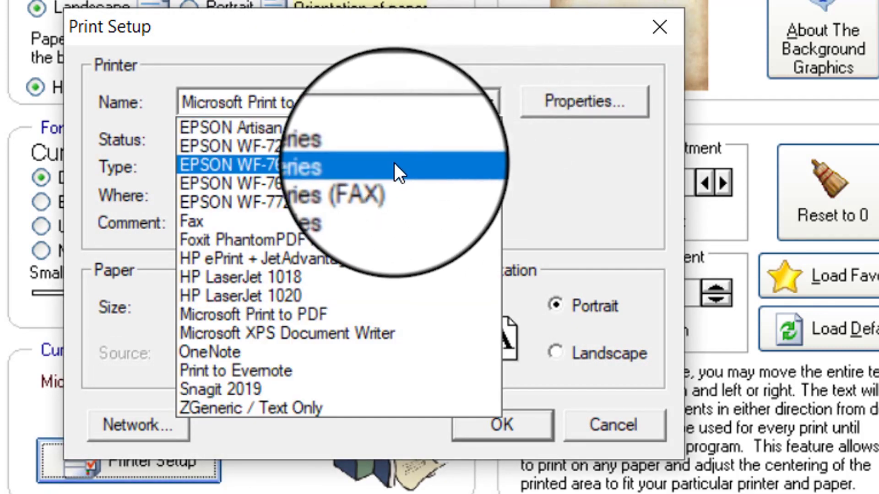
pyautogui.click(394, 163)
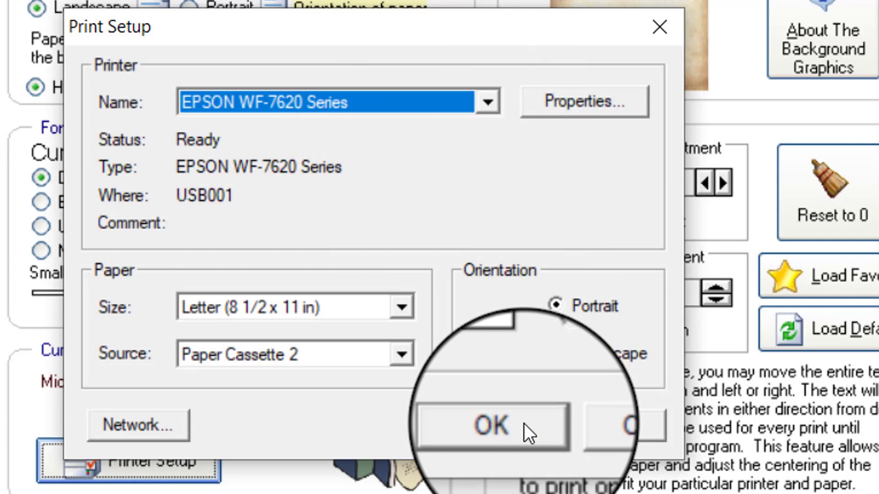
pyautogui.click(523, 425)
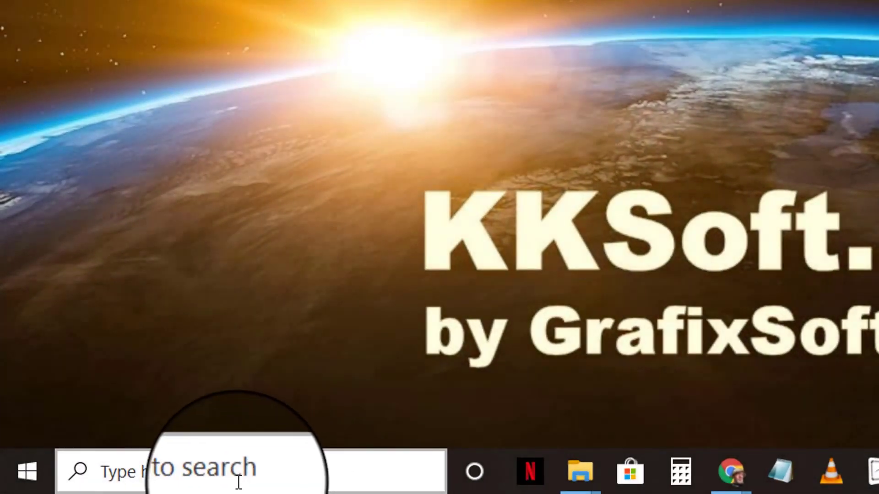
pyautogui.click(226, 468)
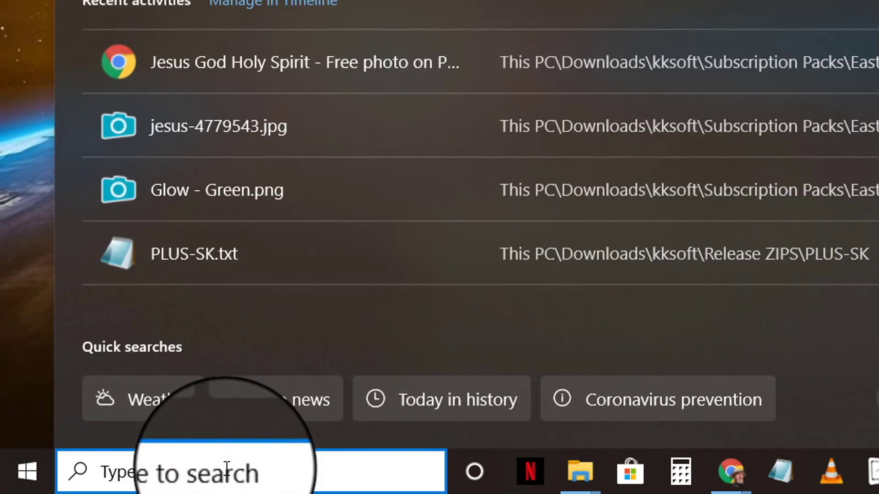
pyautogui.write('printe')
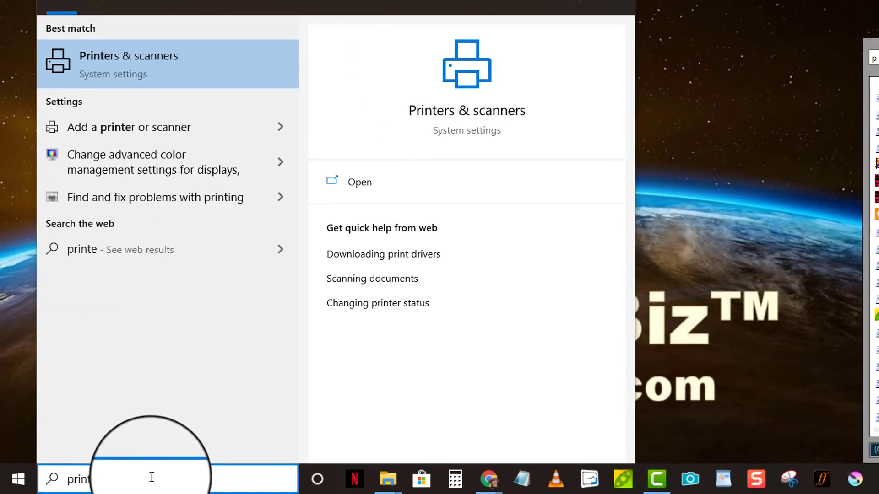
pyautogui.write('r s')
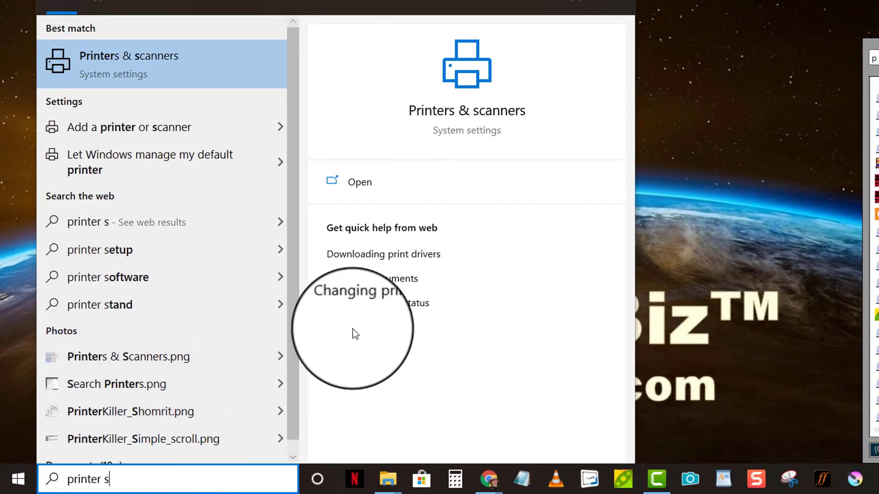
pyautogui.click(465, 97)
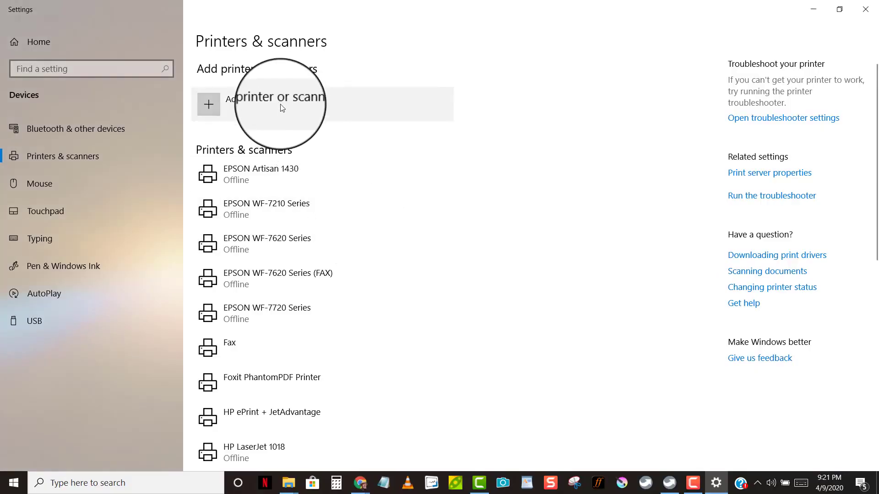
pyautogui.scroll(-10, 342, 235)
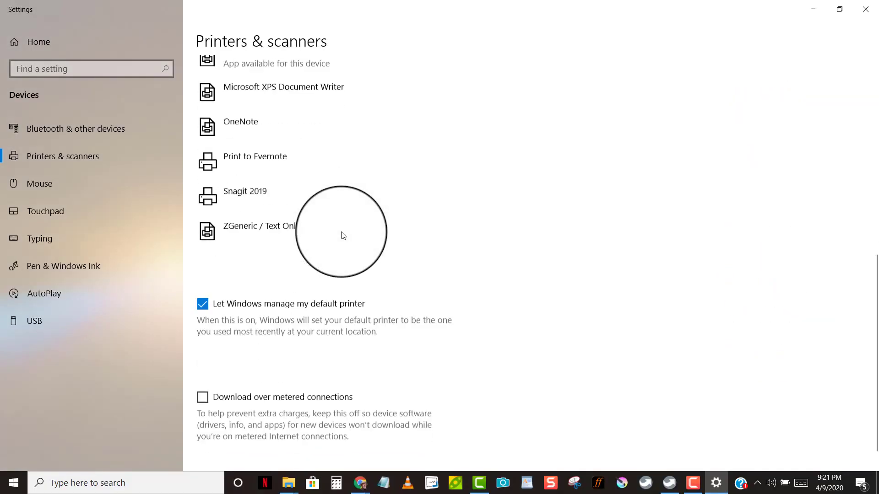
pyautogui.scroll(-1, 342, 235)
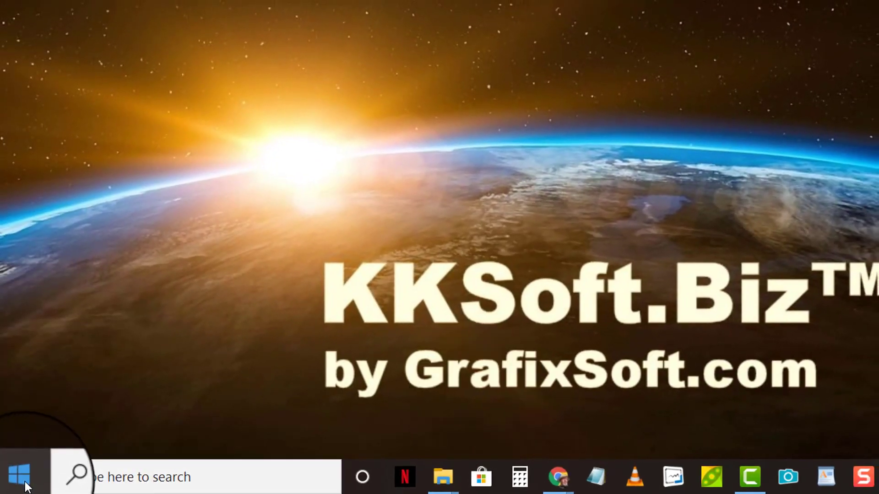
# - Find the default-printer checkbox under Devices > Printers & scanners, then close Settings
pyautogui.click(20, 478)
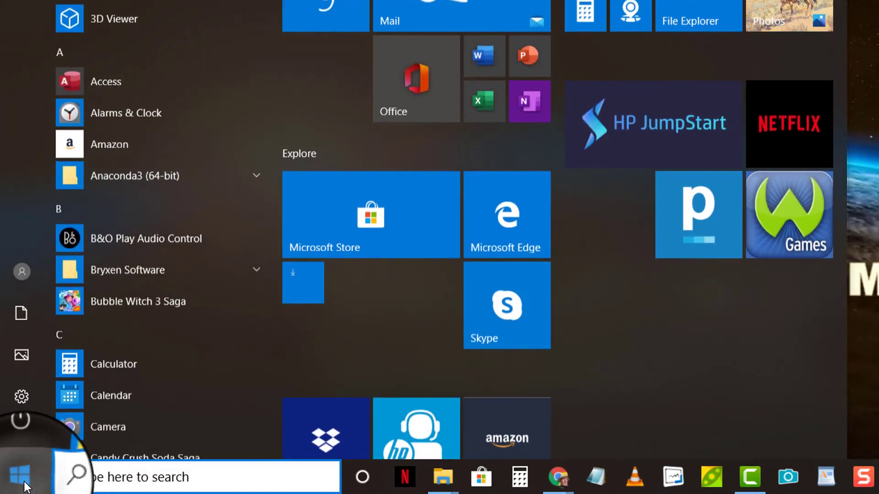
pyautogui.click(21, 394)
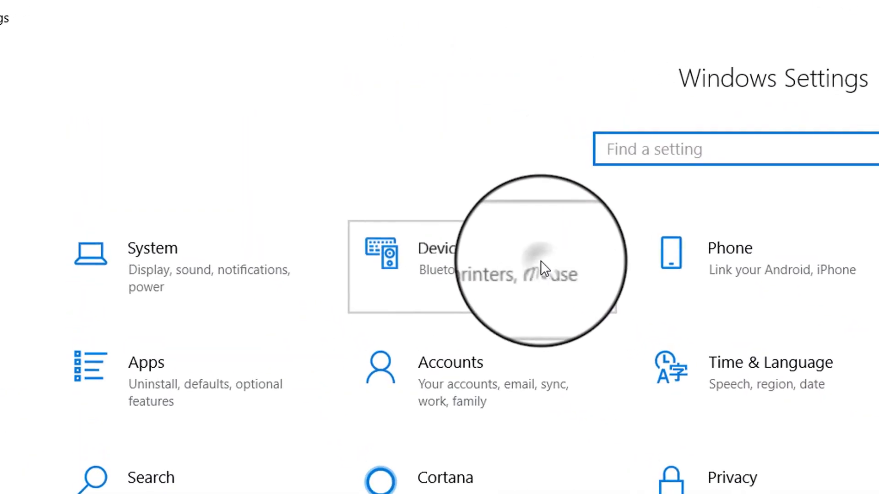
pyautogui.click(540, 261)
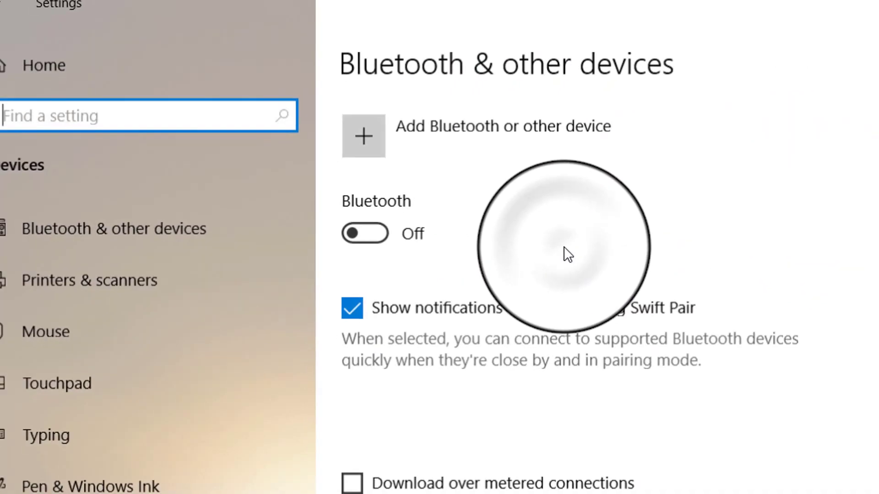
pyautogui.click(175, 226)
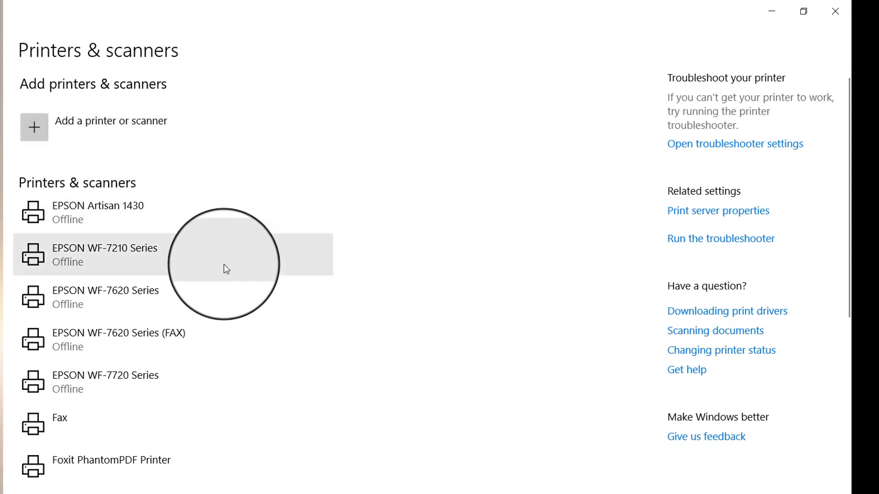
pyautogui.scroll(-10, 224, 264)
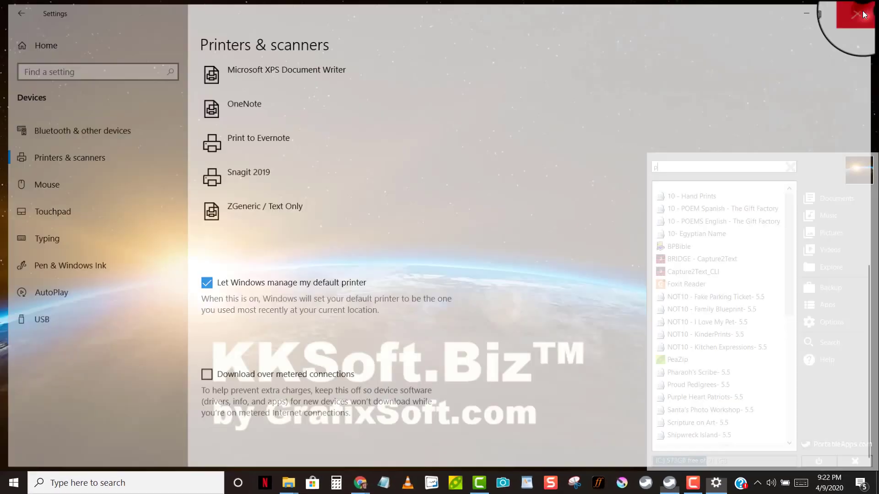
pyautogui.click(864, 14)
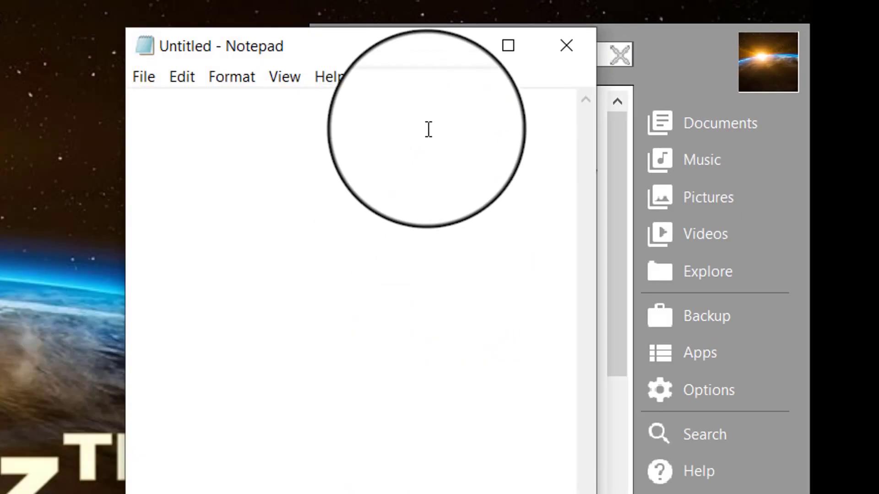
# - Apply HP LaserJet 1020 as the printer and print the blank Notepad document
pyautogui.click(141, 79)
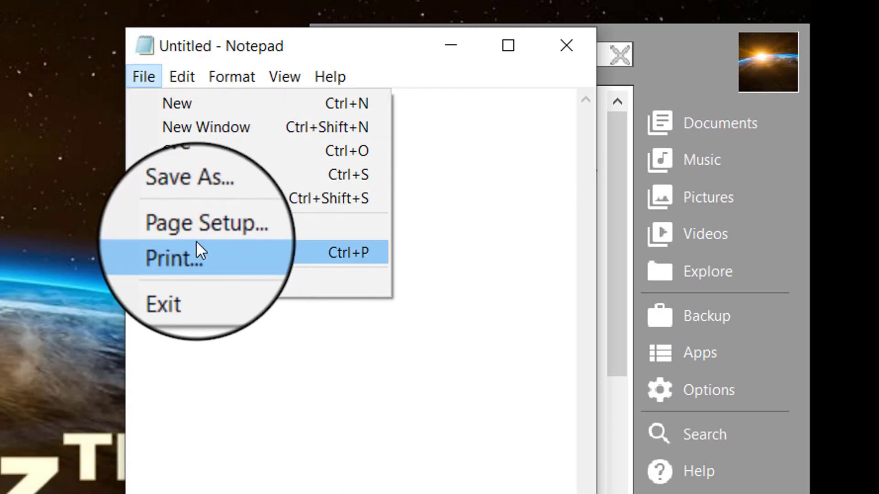
pyautogui.click(196, 247)
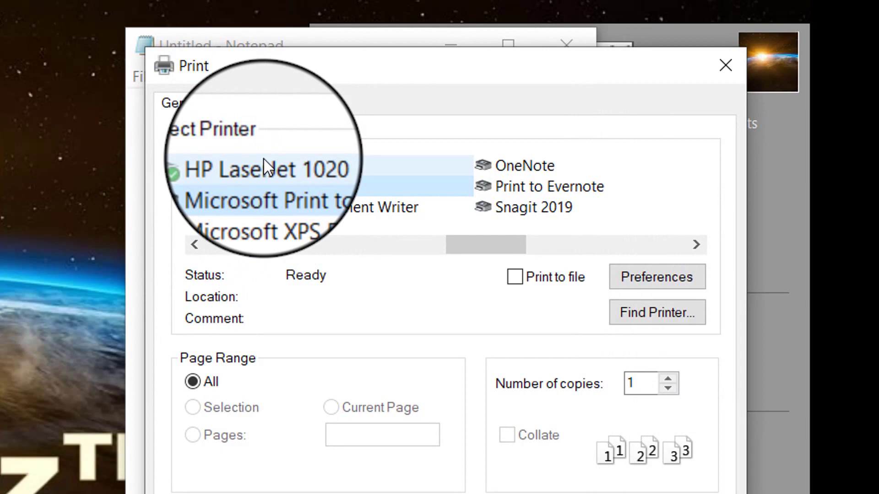
pyautogui.click(264, 158)
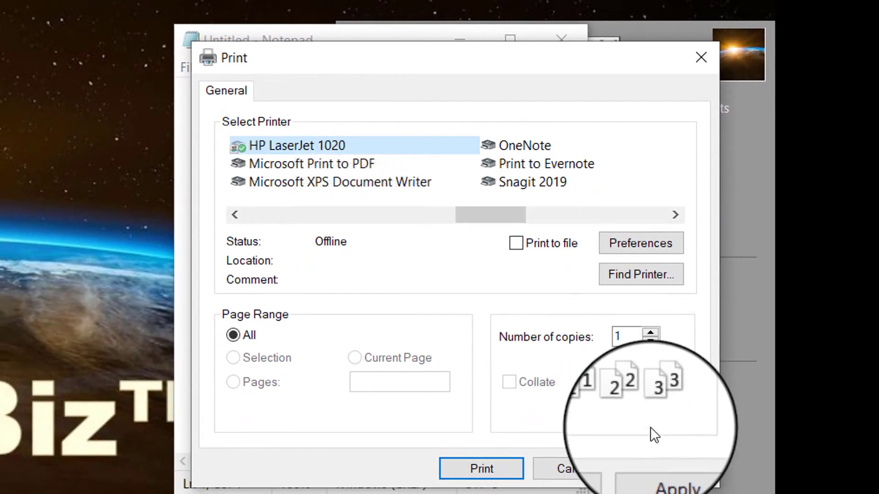
pyautogui.click(663, 471)
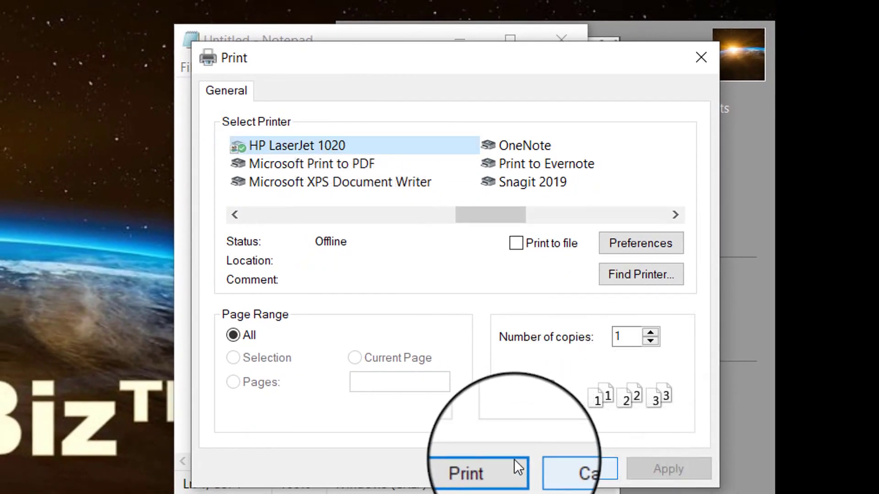
pyautogui.click(488, 464)
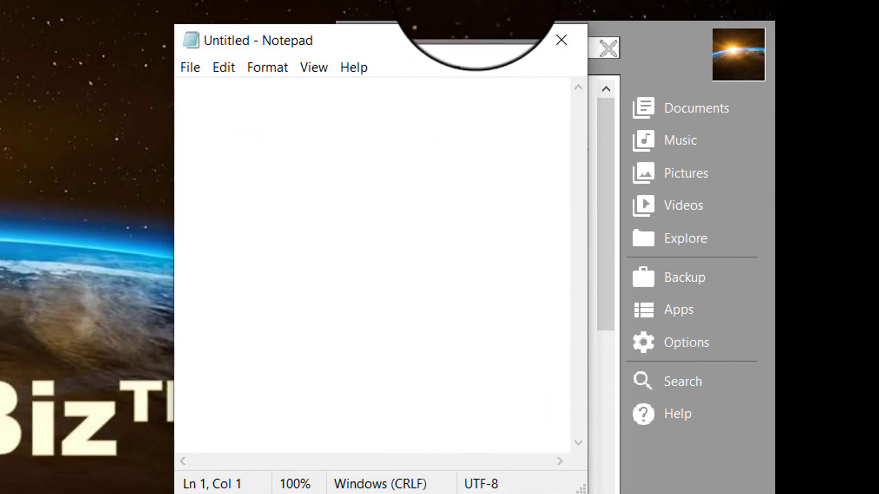
# - Print the blank document with Microsoft Print to PDF, overwriting test blank.pdf
pyautogui.moveTo(390, 36); pyautogui.dragTo(70, 37)
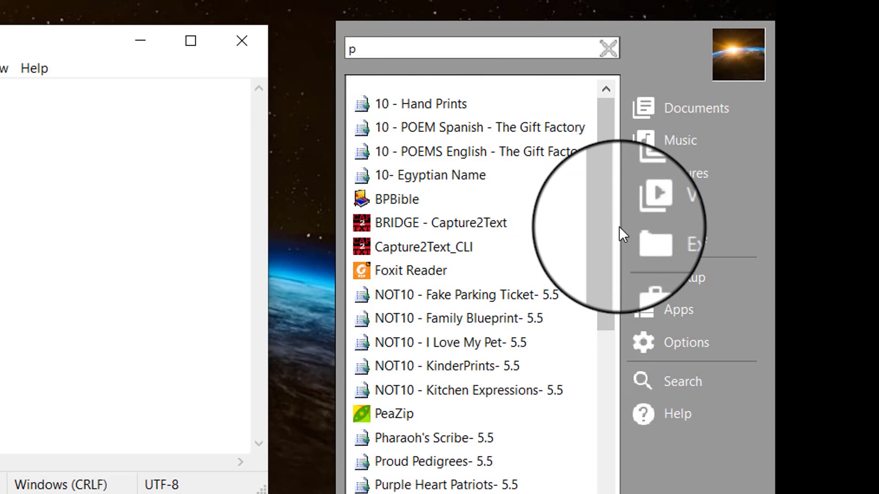
pyautogui.click(608, 232)
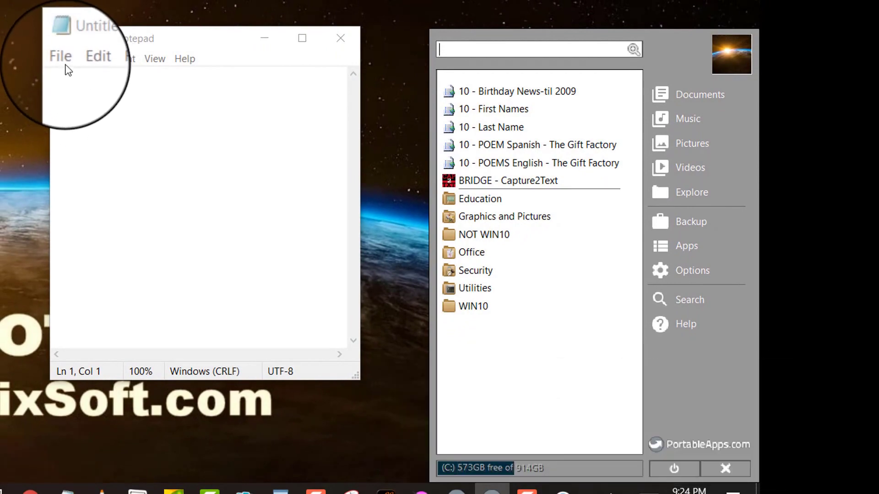
pyautogui.click(62, 59)
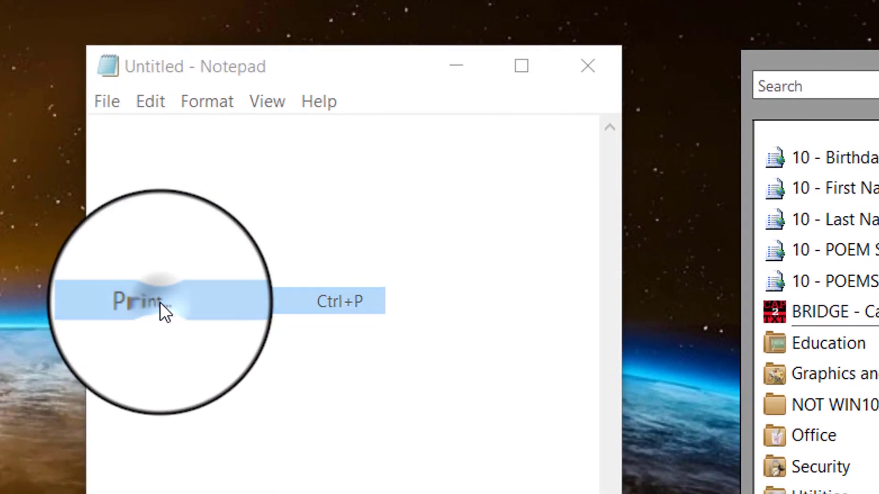
pyautogui.click(94, 175)
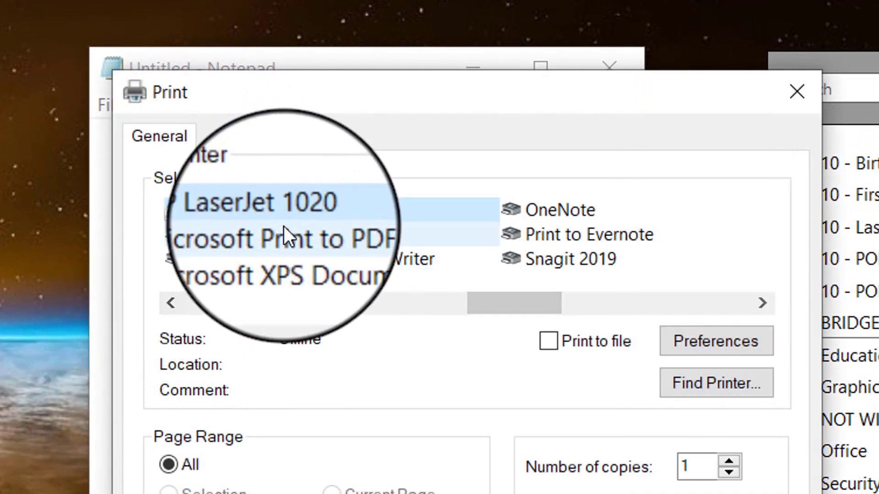
pyautogui.click(284, 233)
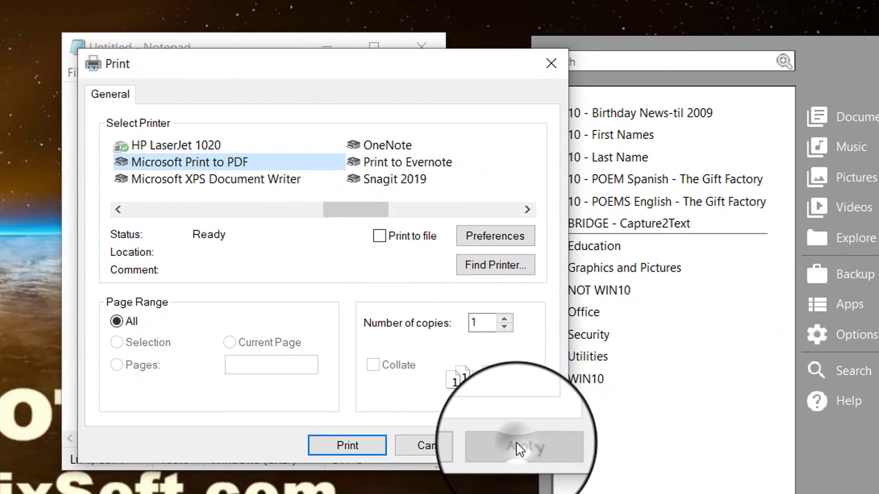
pyautogui.click(352, 444)
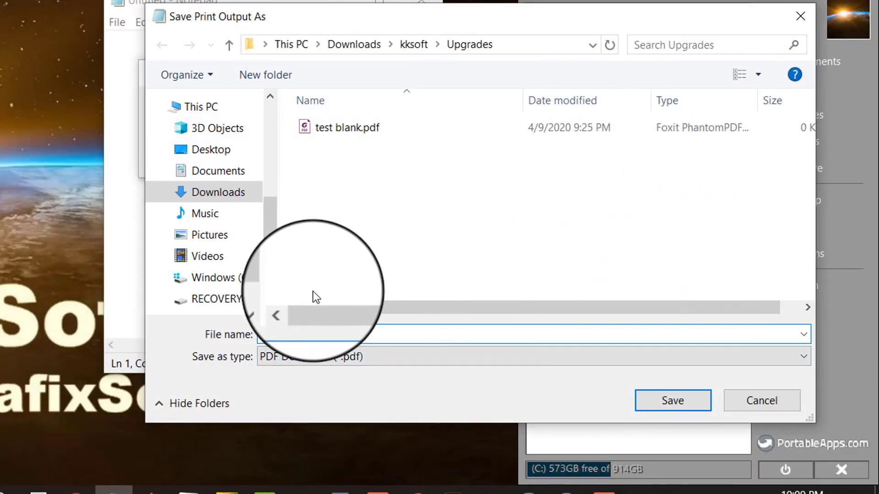
pyautogui.click(334, 132)
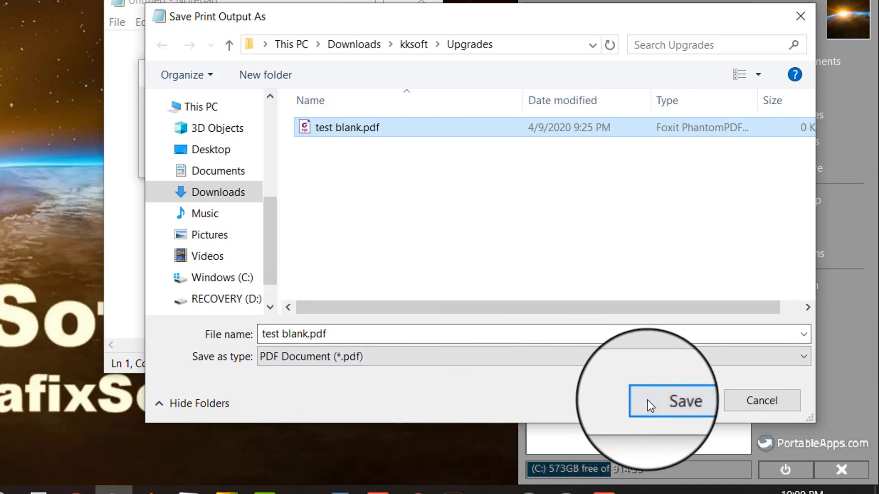
pyautogui.click(674, 403)
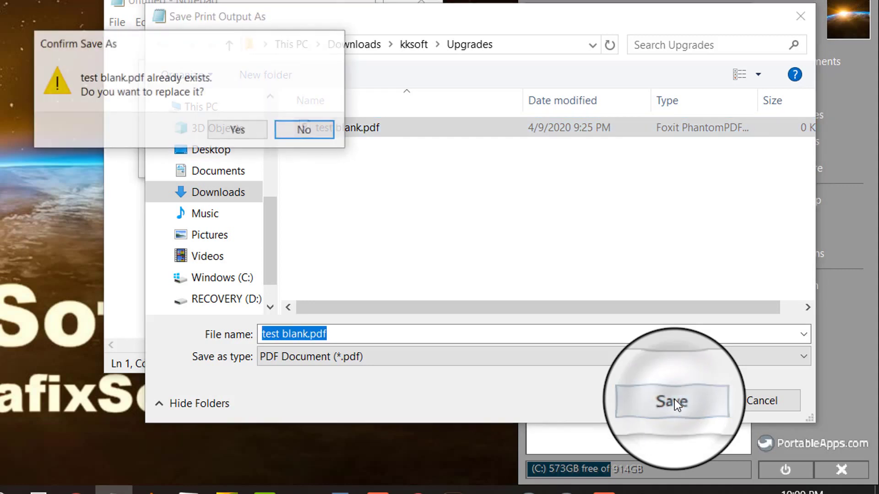
pyautogui.click(265, 137)
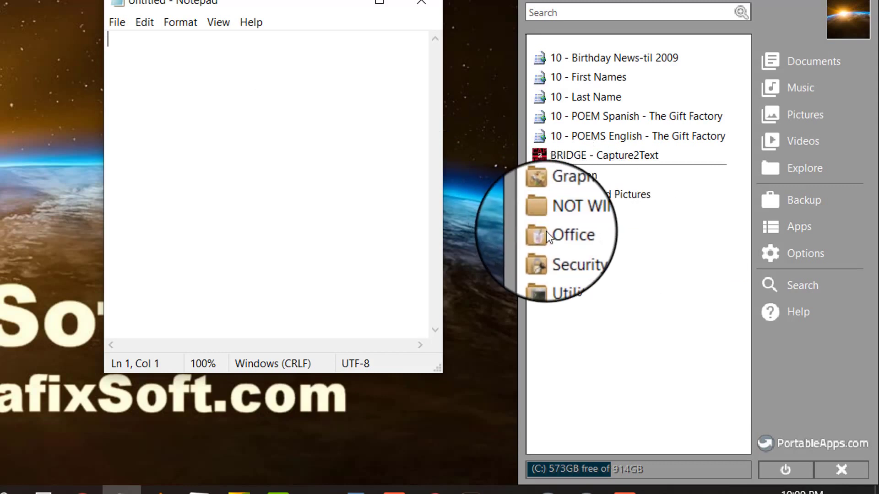
# - Launch First Name Almanac, look up Joe, and advance through Step 2 to Step 3
pyautogui.click(570, 78)
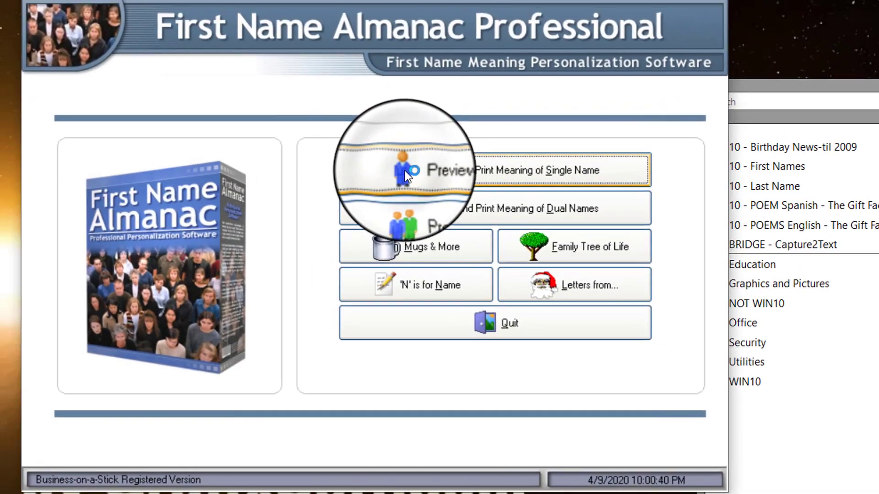
pyautogui.click(224, 82)
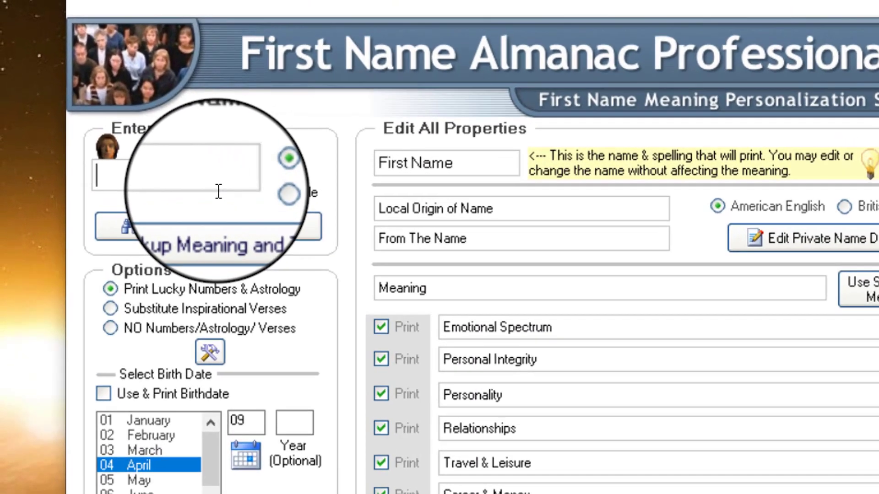
pyautogui.write('Jo')
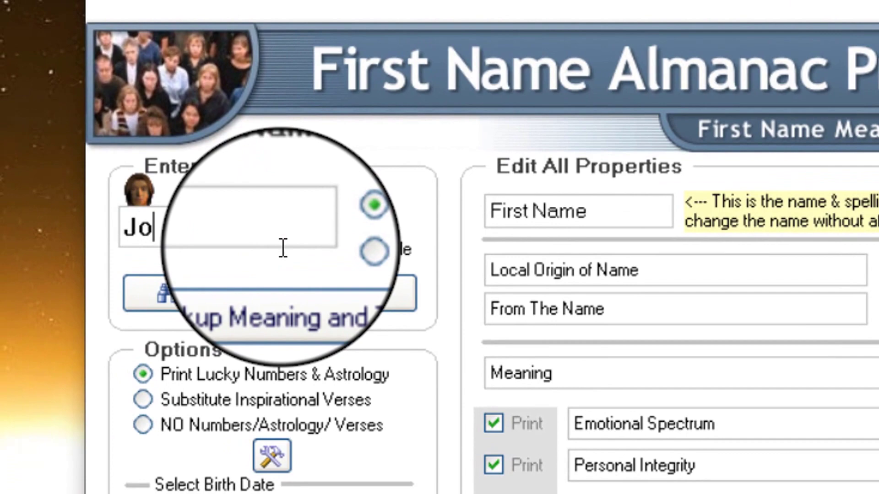
pyautogui.write('e')
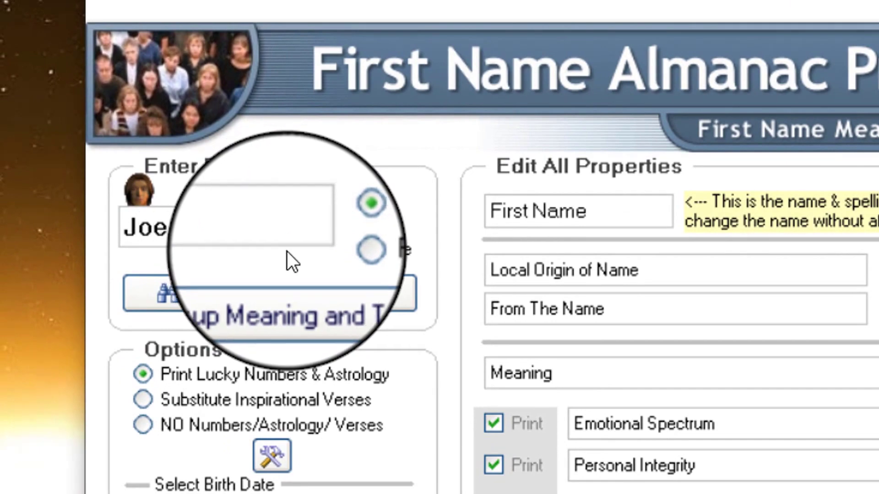
pyautogui.click(348, 298)
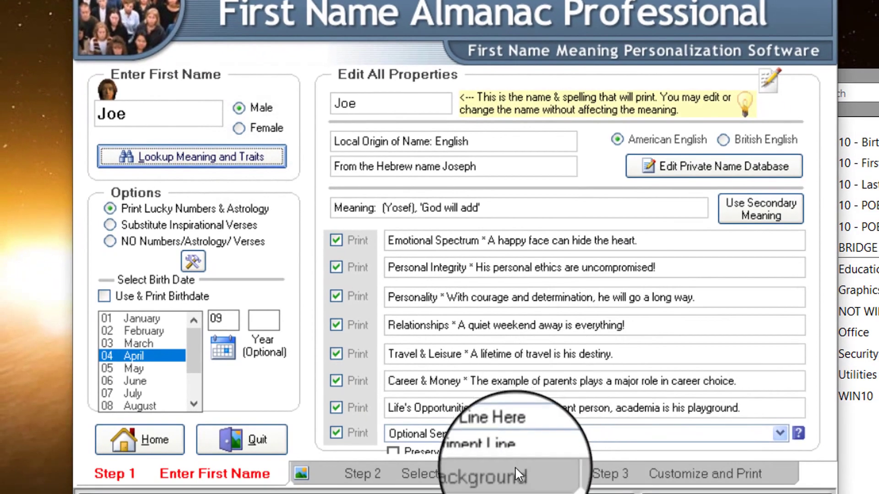
pyautogui.click(515, 468)
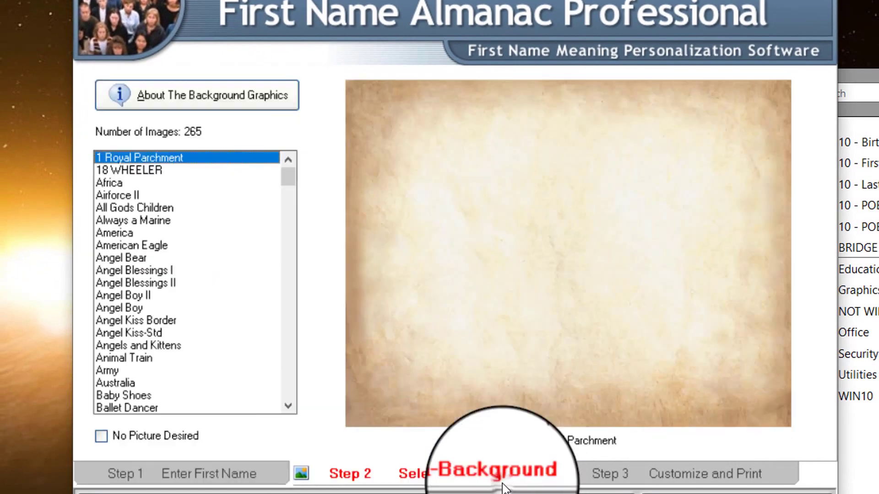
pyautogui.click(676, 476)
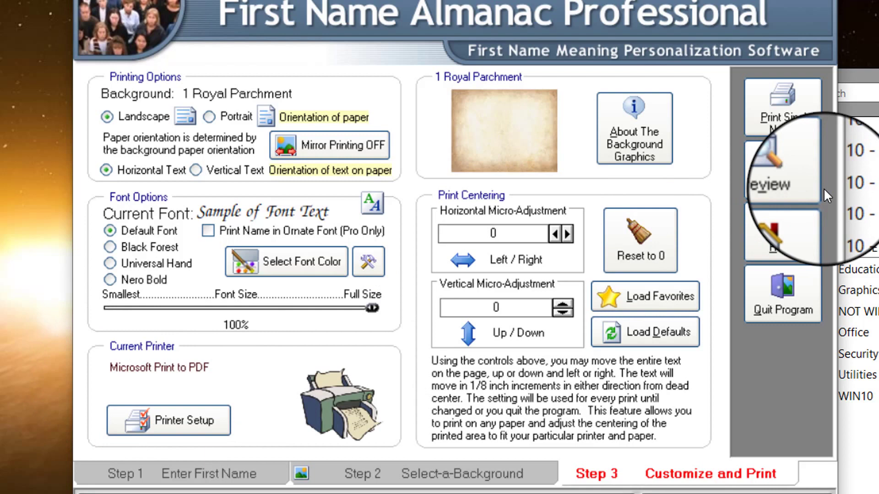
pyautogui.click(186, 423)
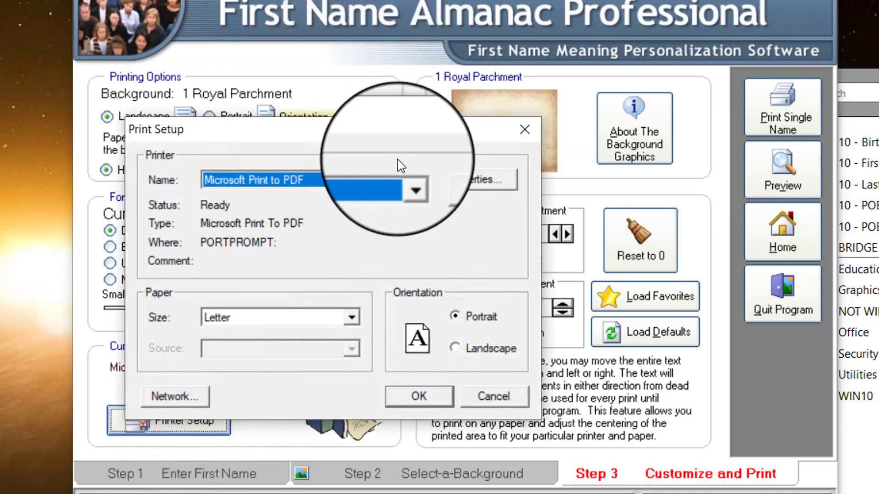
pyautogui.click(409, 180)
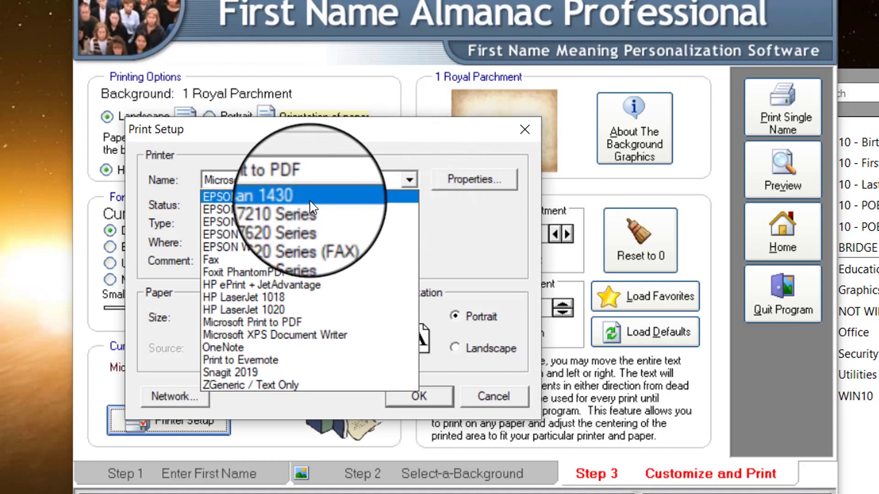
pyautogui.click(274, 196)
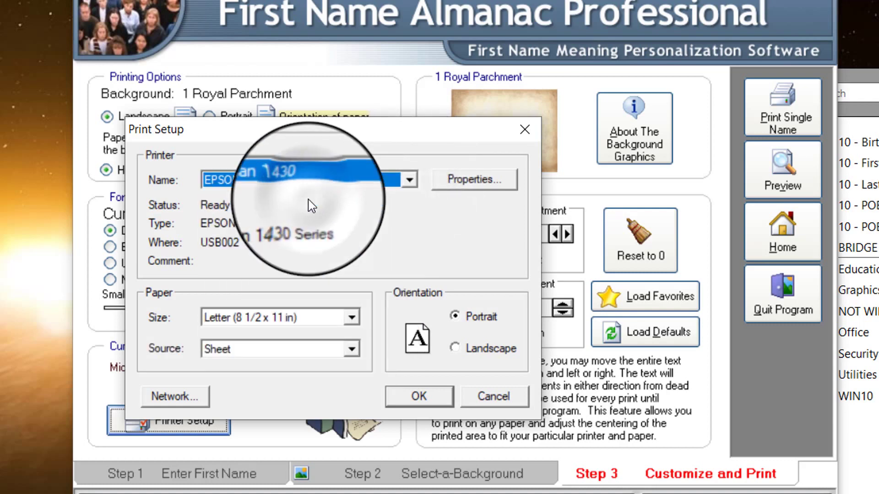
pyautogui.click(417, 411)
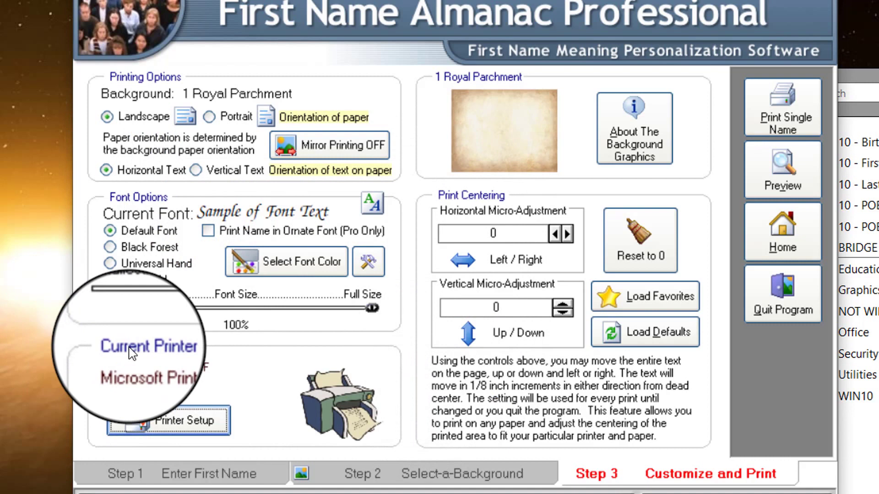
pyautogui.click(185, 419)
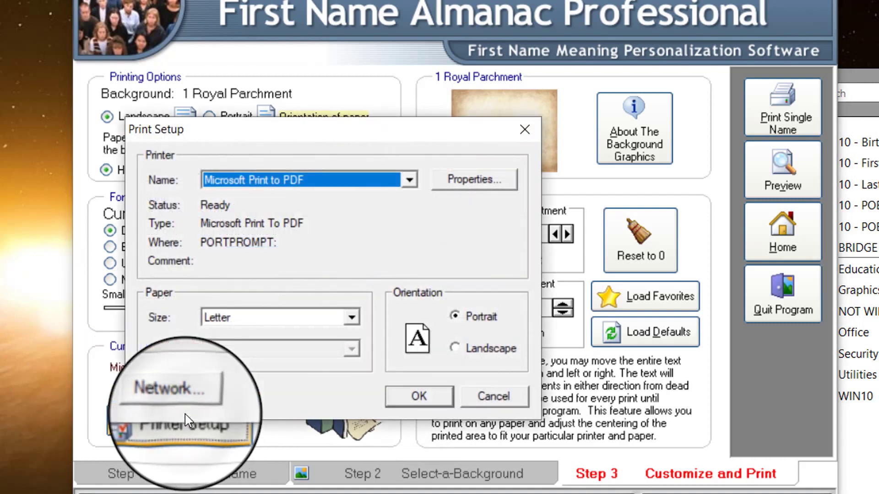
pyautogui.click(410, 181)
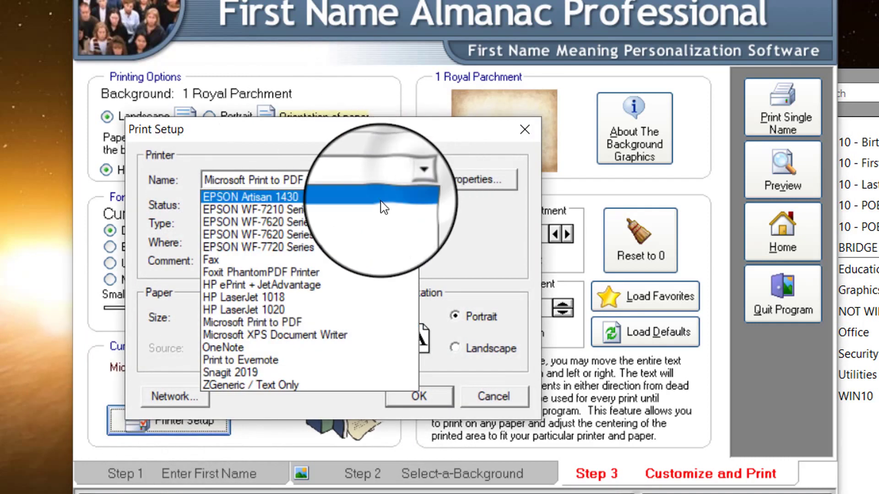
pyautogui.click(346, 222)
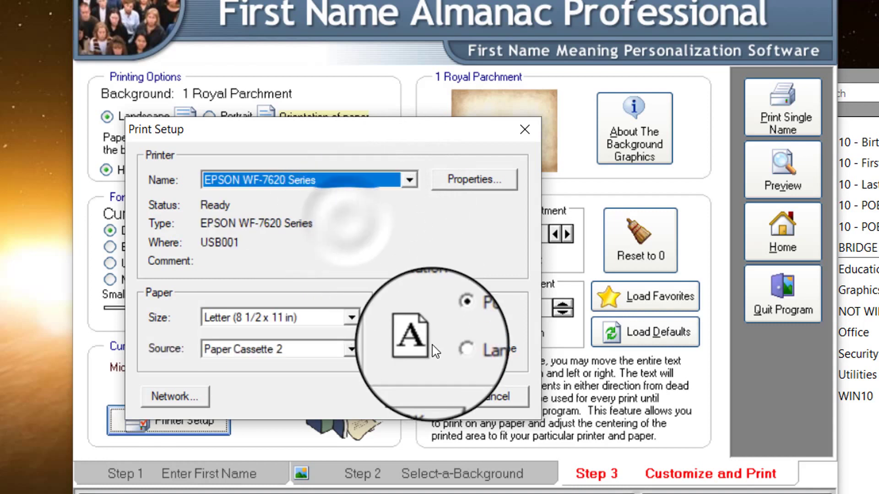
pyautogui.click(419, 396)
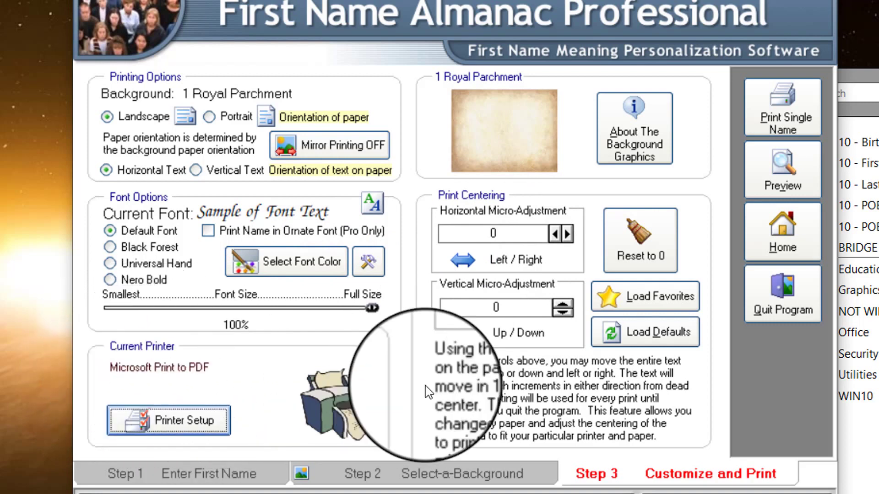
# - Quit the almanac, then apply HP LaserJet 1020 in Notepad's Print dialog and close it
pyautogui.click(794, 297)
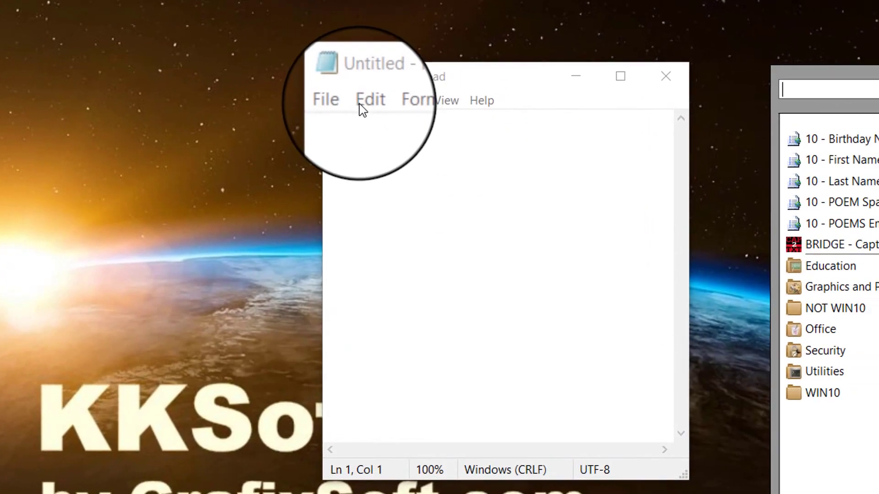
pyautogui.click(338, 101)
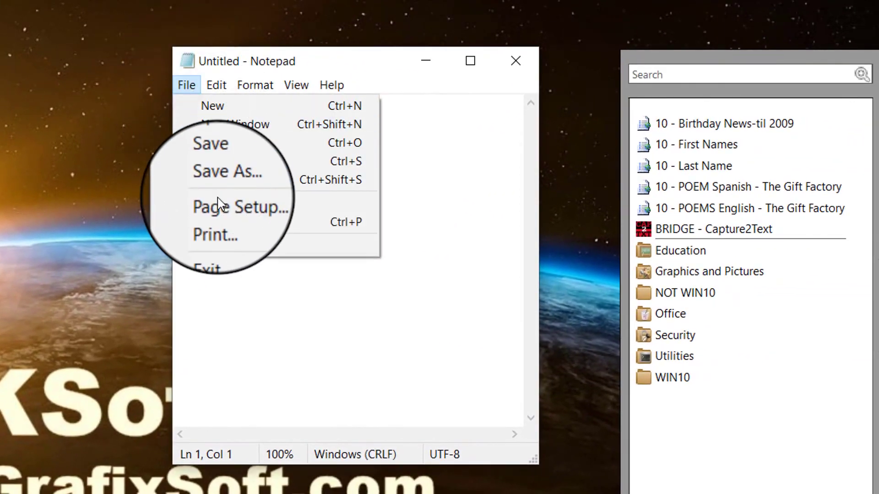
pyautogui.click(222, 223)
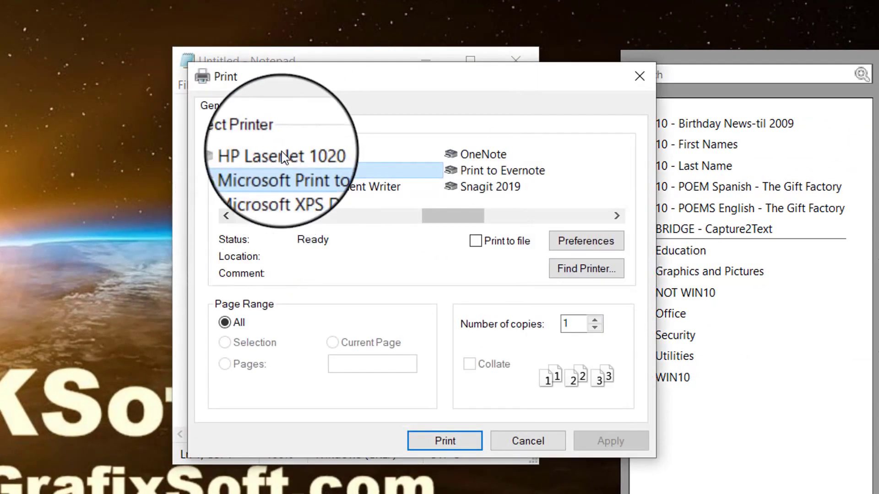
pyautogui.click(283, 155)
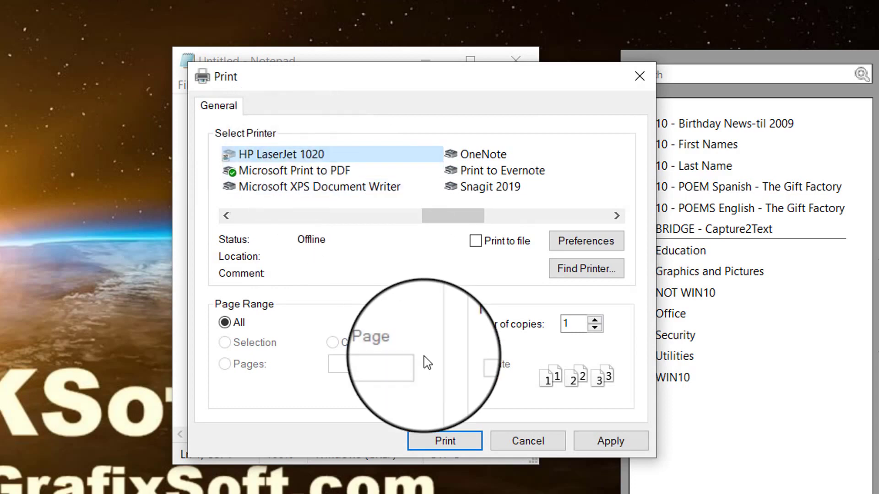
pyautogui.click(610, 441)
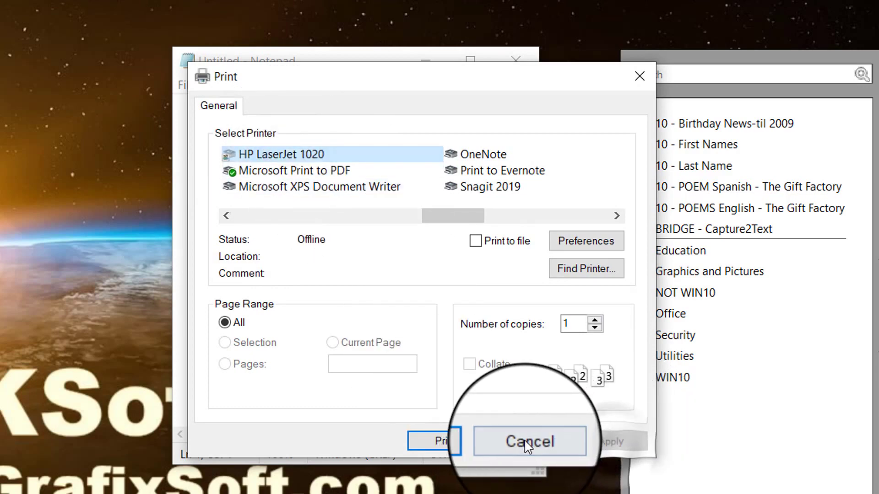
pyautogui.click(438, 441)
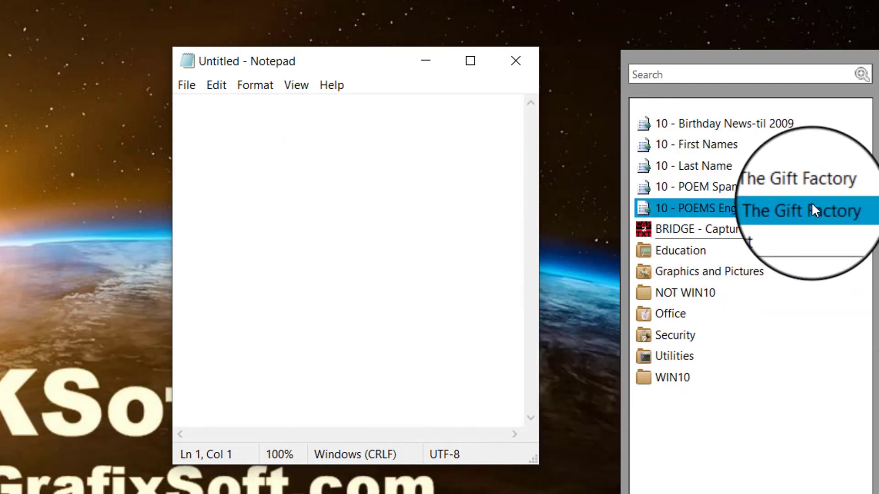
# - Relaunch First Name Almanac, look up Abe, and advance to Step 3 Customize and Print
pyautogui.click(757, 143)
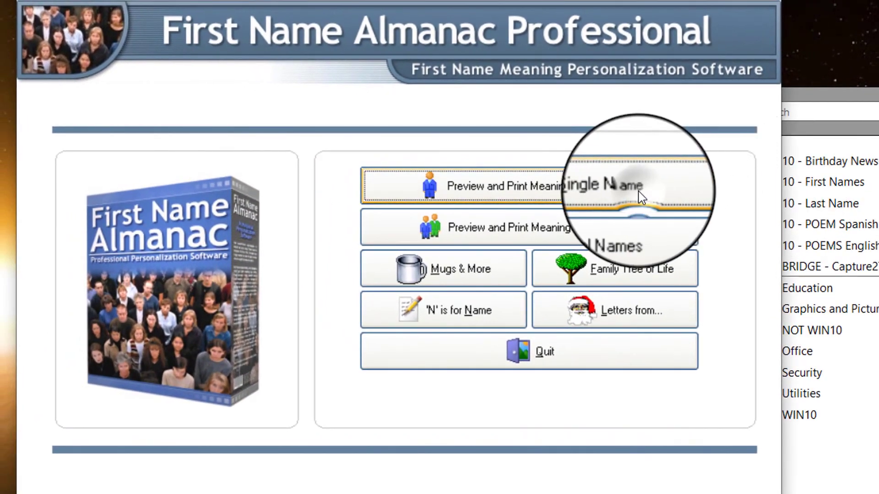
pyautogui.click(638, 192)
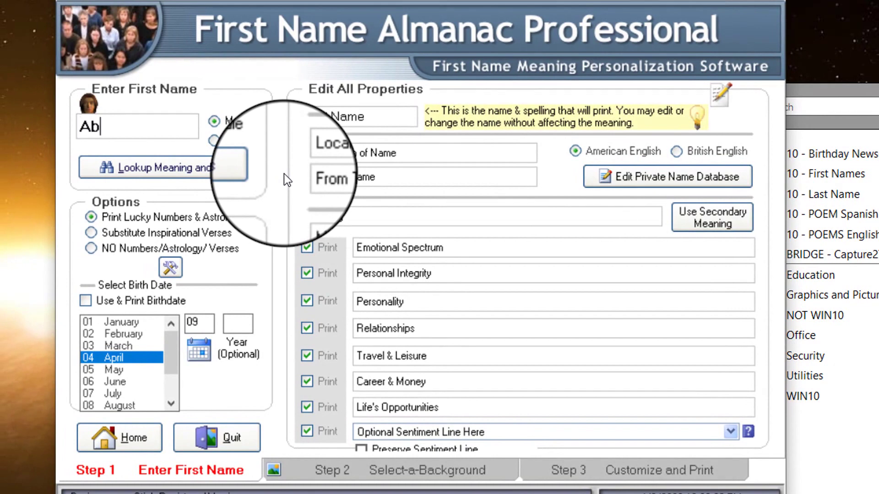
pyautogui.click(237, 174)
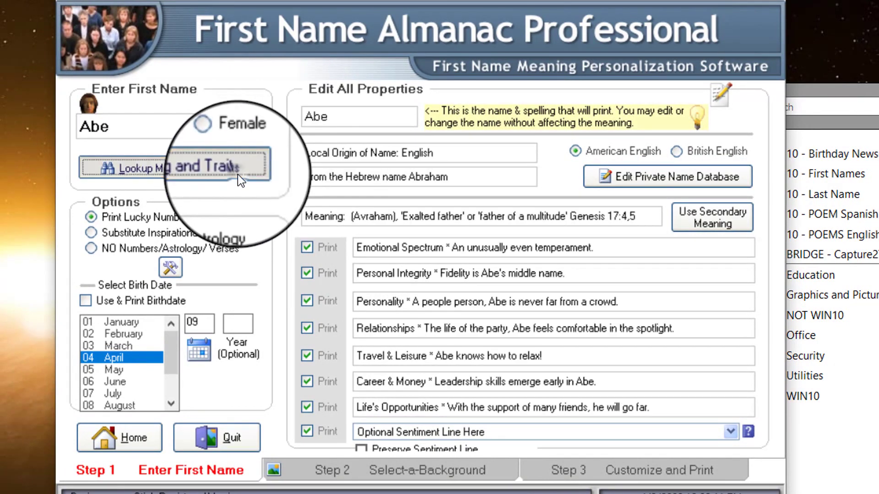
pyautogui.click(598, 474)
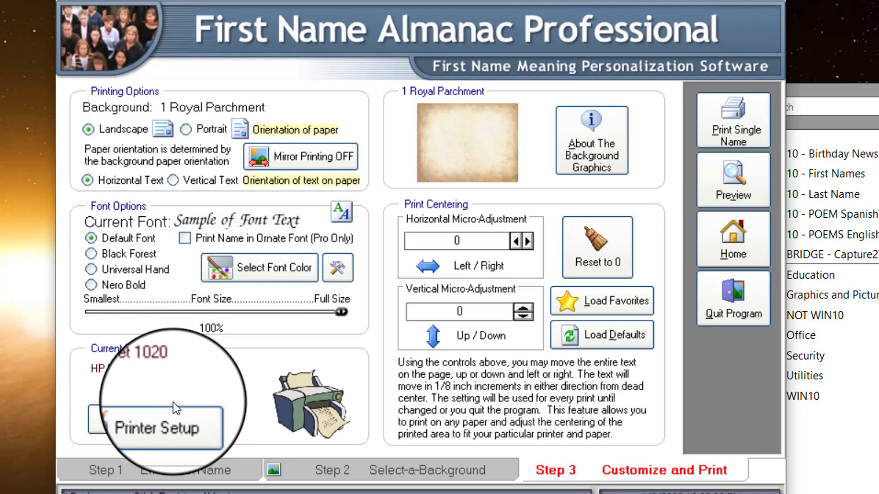
pyautogui.click(168, 427)
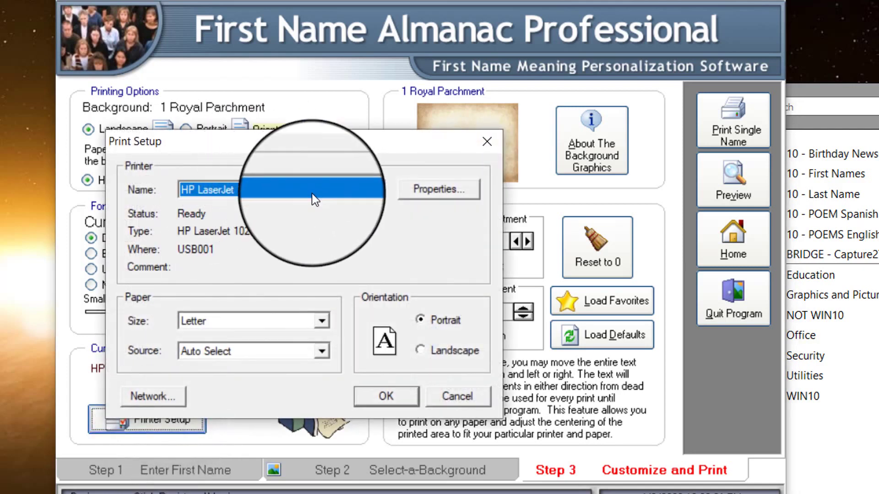
pyautogui.click(376, 189)
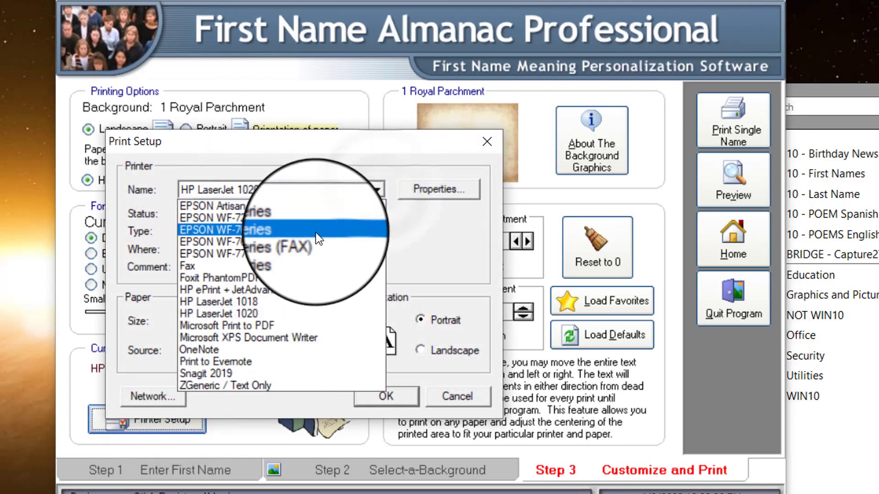
pyautogui.click(316, 234)
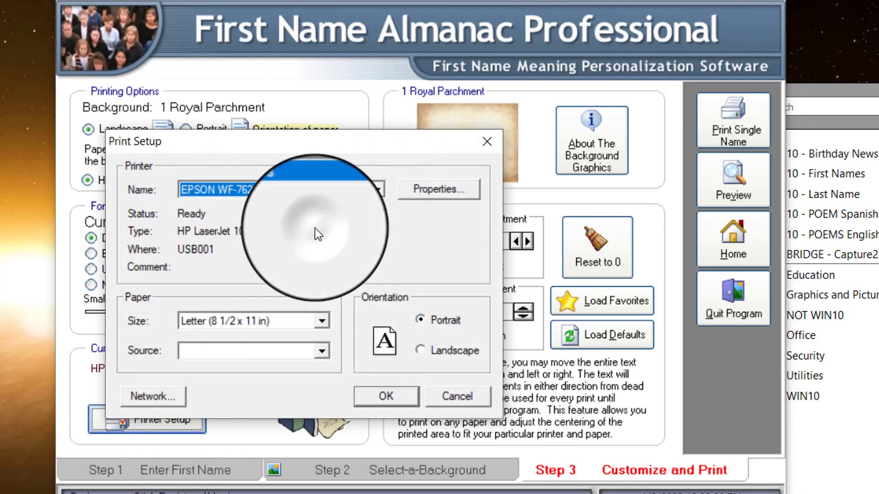
pyautogui.click(387, 397)
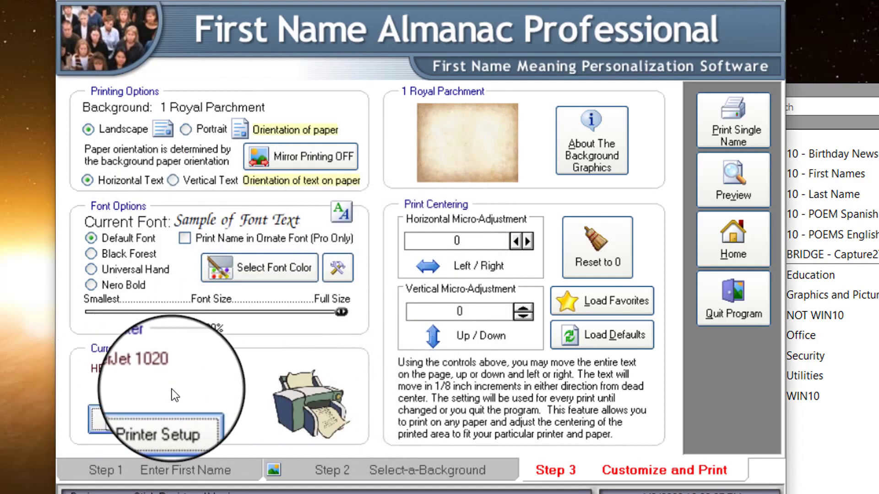